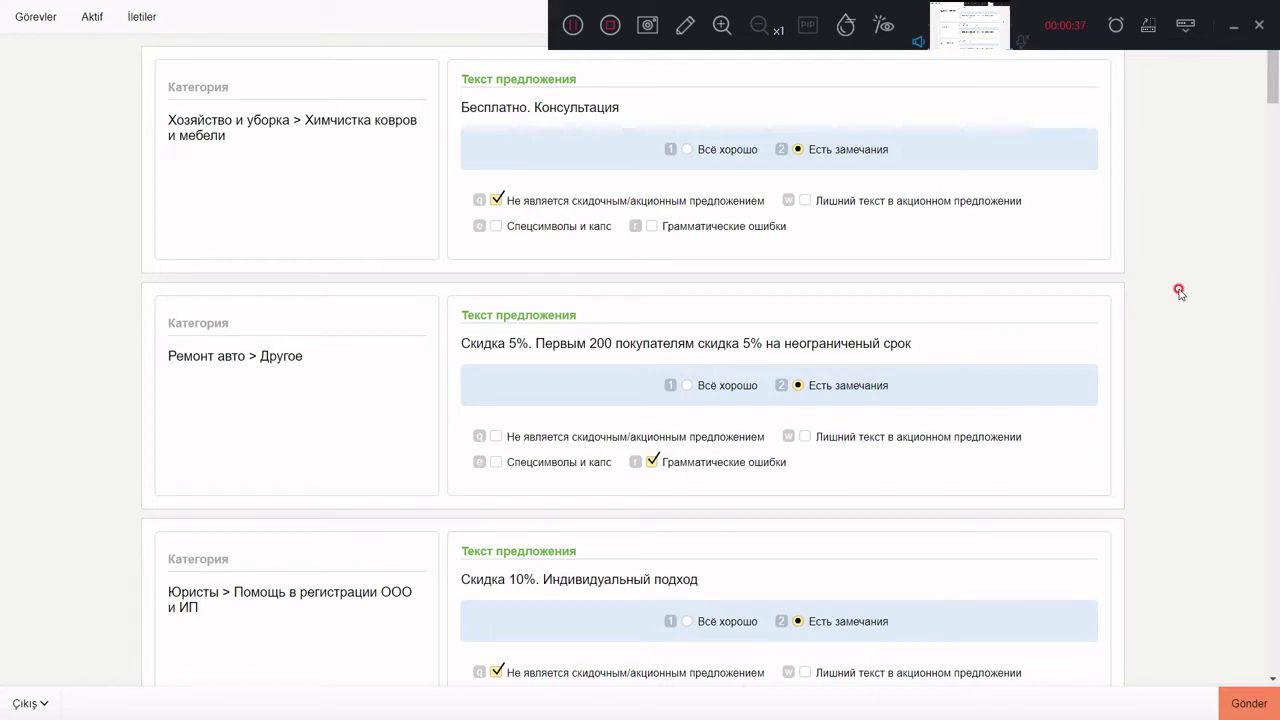
Step: Review the ratings and ticked remarks on the offers from "Химчистка ковров и мебели" through "Красота > Брови"
scroll(1179, 291, down, 3)
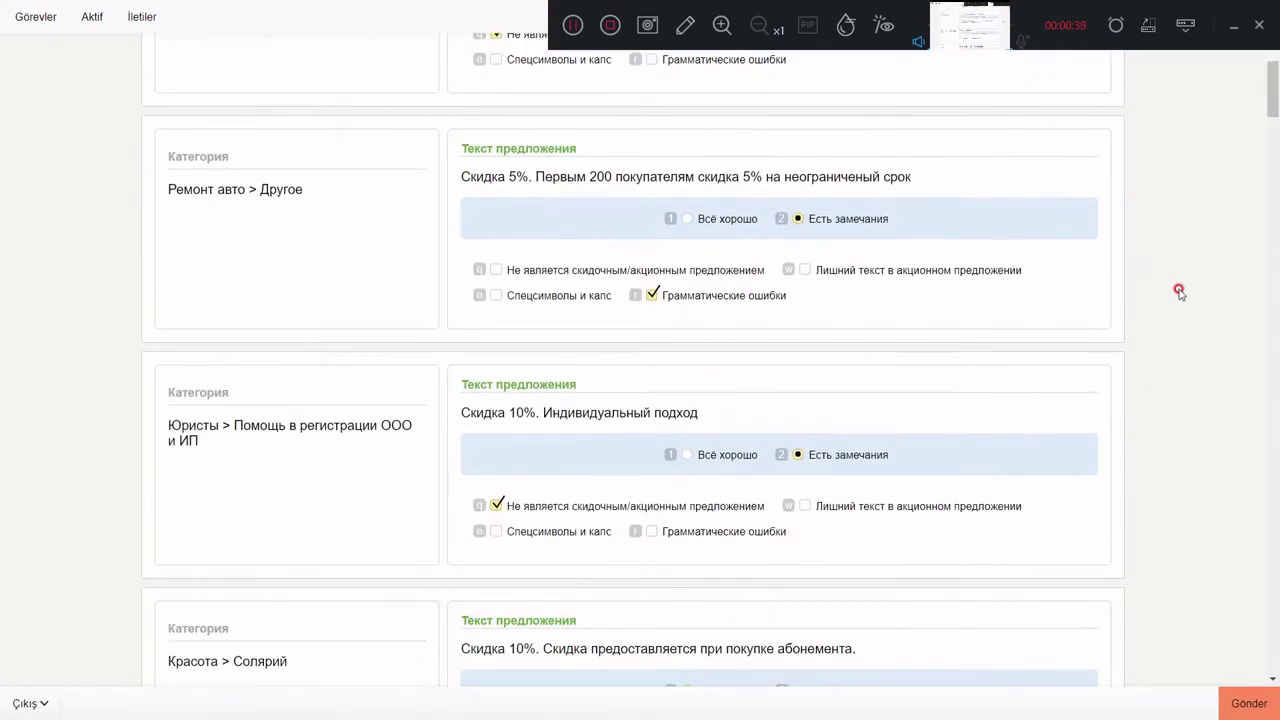
scroll(1179, 291, down, 2)
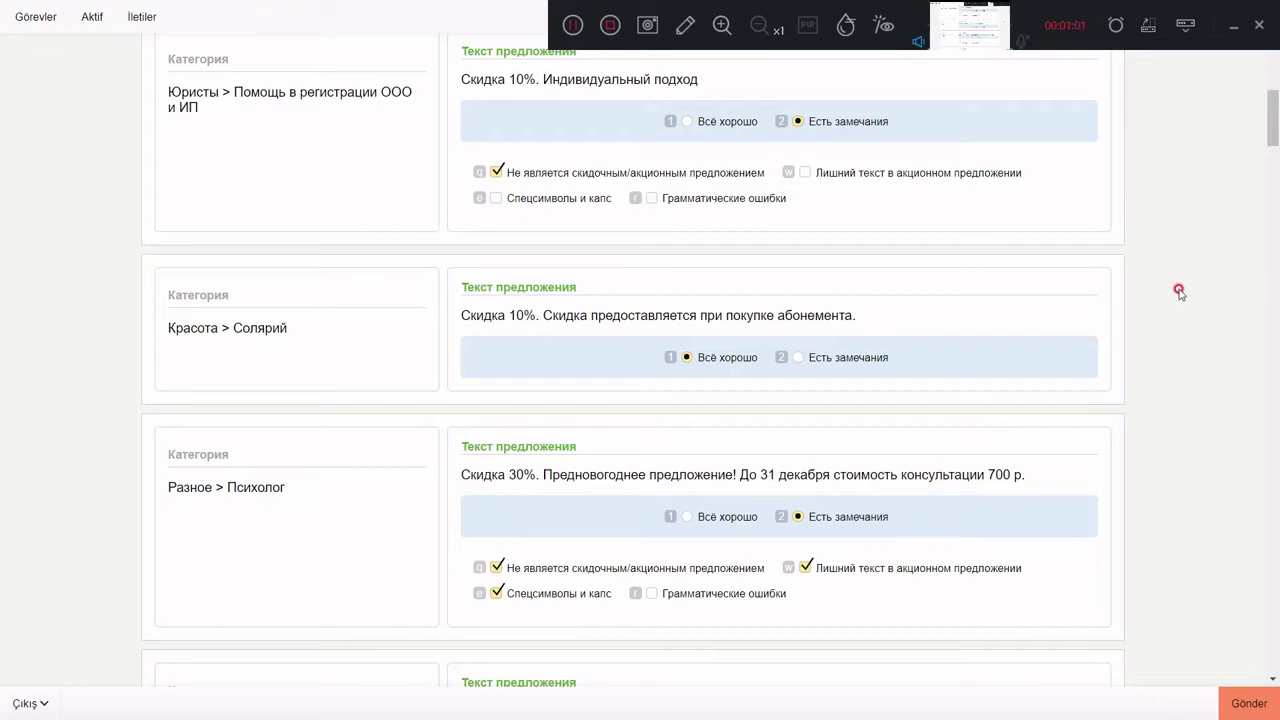
scroll(1179, 292, down, 4)
scroll(1179, 292, down, 2)
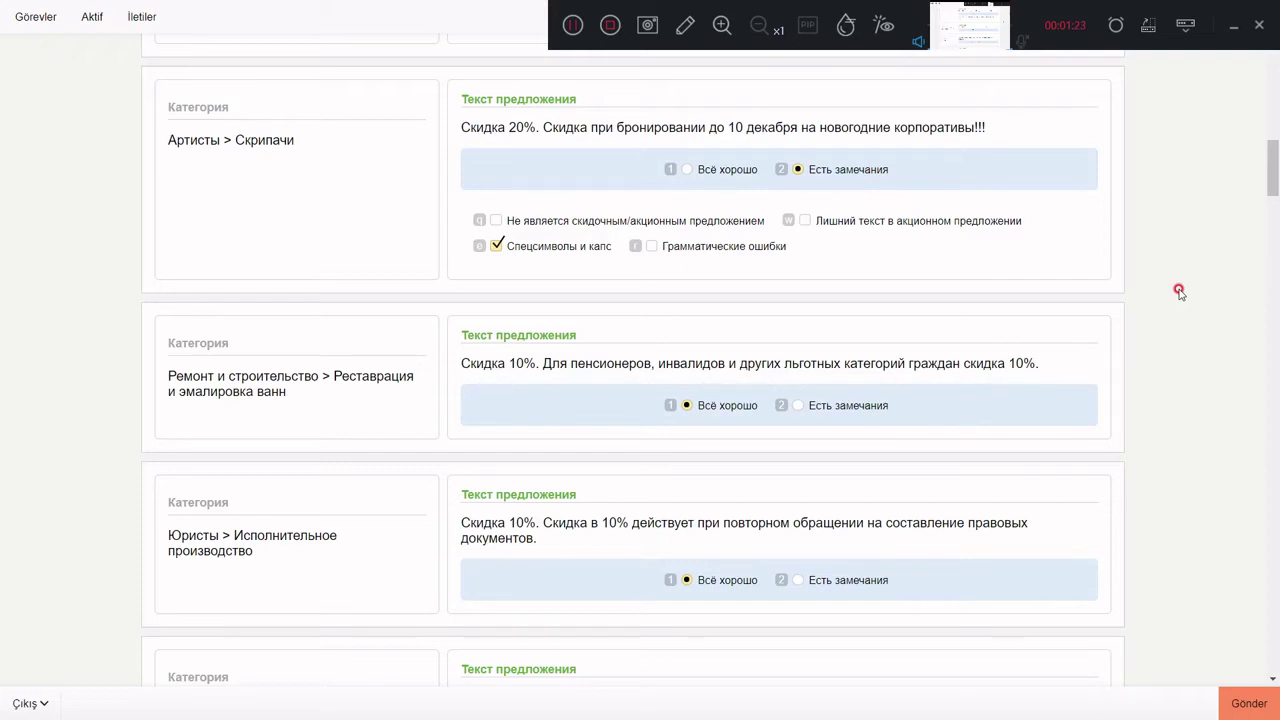
scroll(1179, 291, down, 5)
key(2)
key(q)
key(w)
key(e)
key(r)
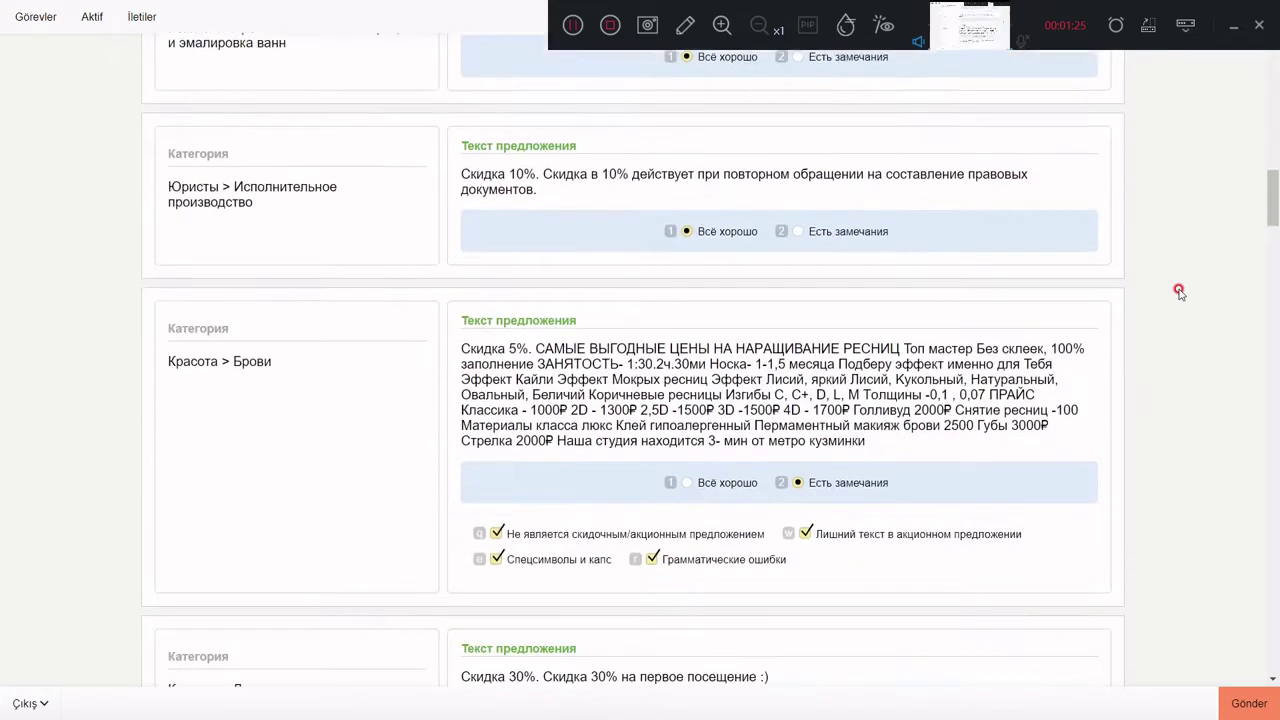
key(2)
key(e)
scroll(1179, 291, down, 1)
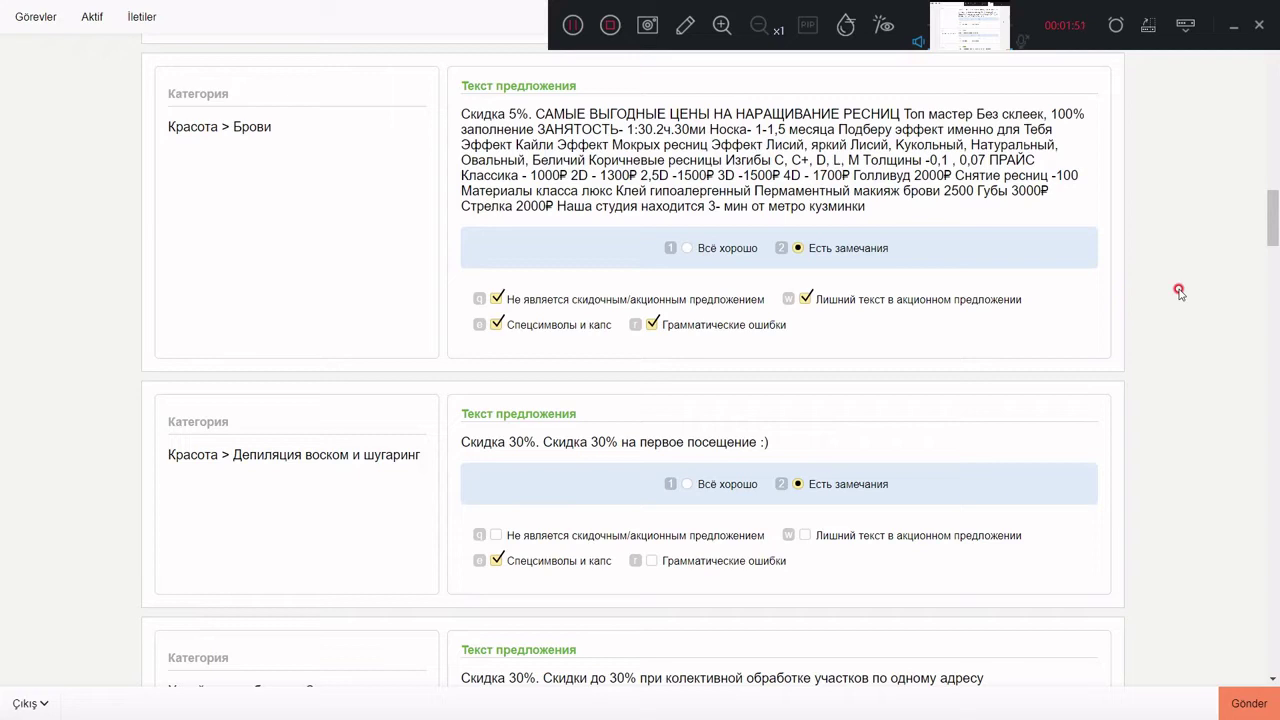
Step: Check the ratings and remarks on the offers from "Депиляция воском и шугаринг" through "Маникюр и педикюр для мужчин"
scroll(1179, 291, down, 5)
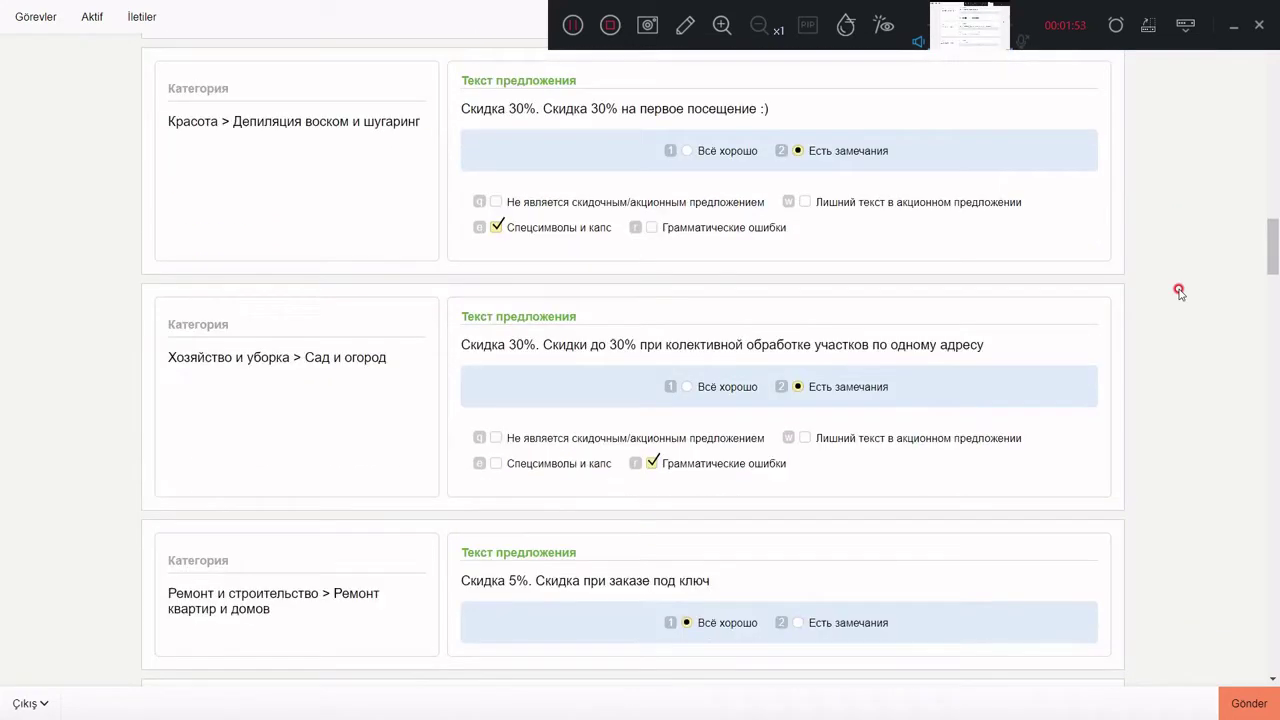
scroll(1179, 291, down, 1)
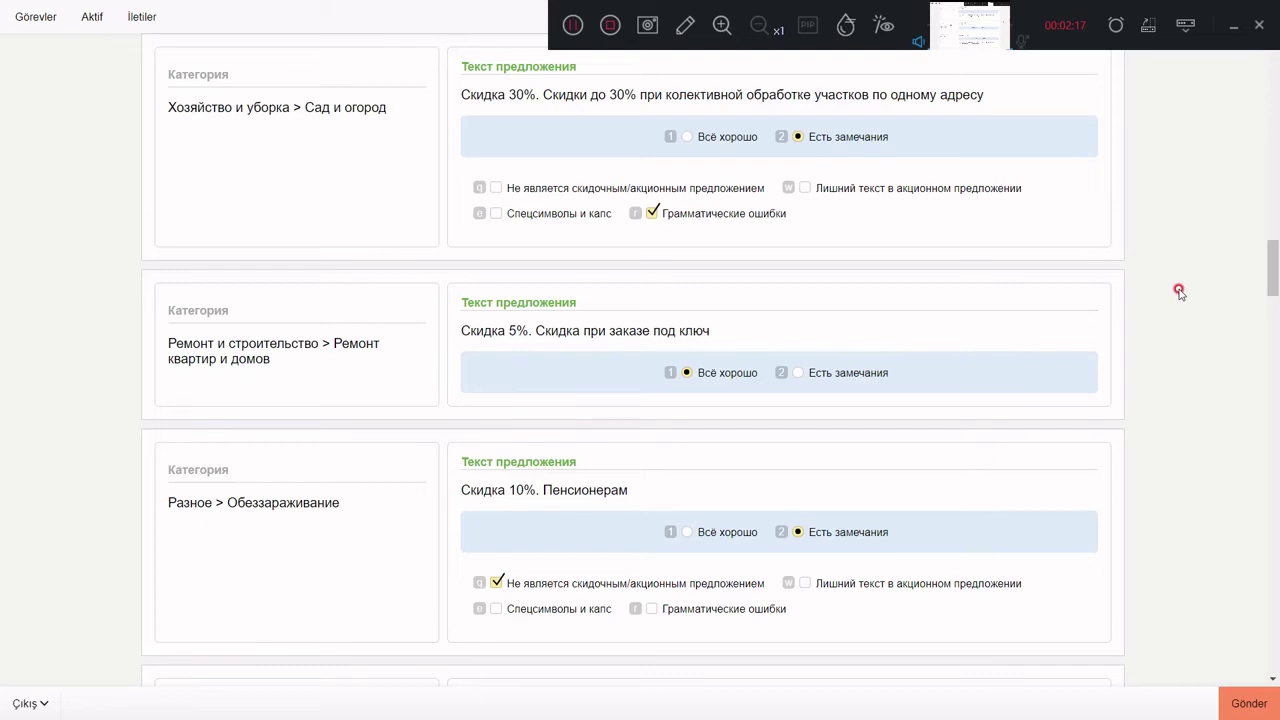
scroll(1179, 291, down, 6)
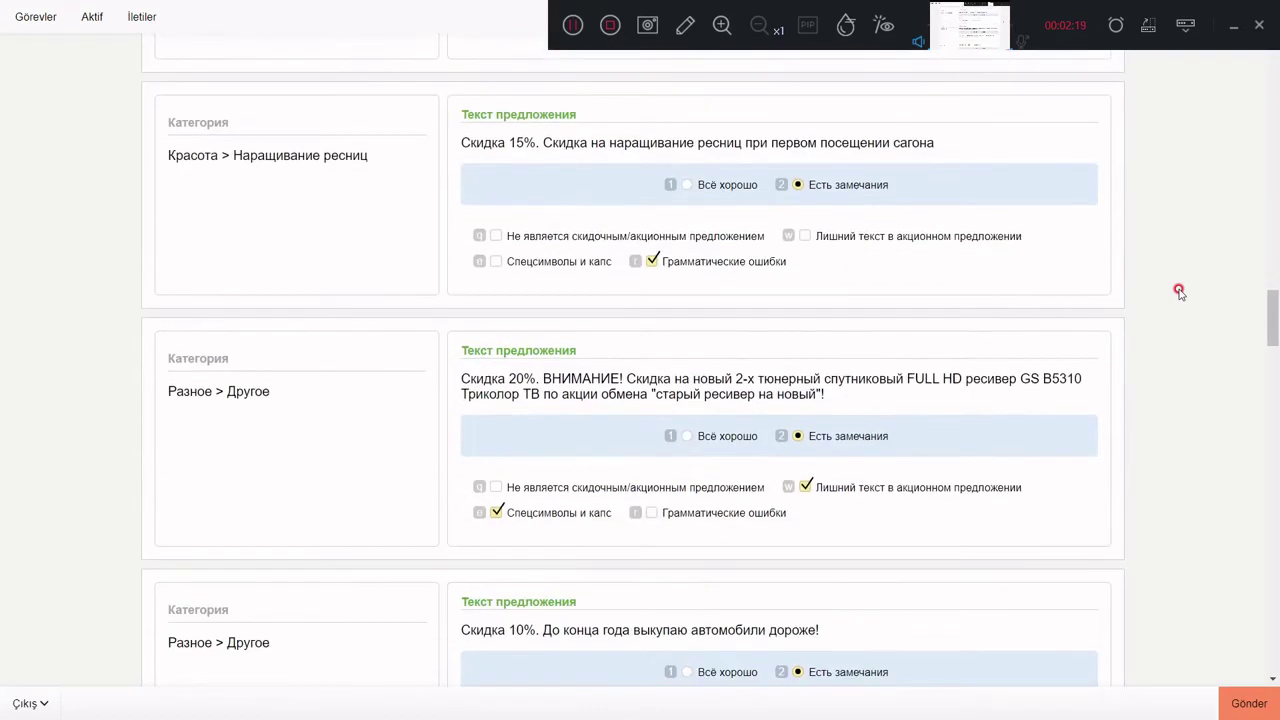
scroll(1179, 291, down, 1)
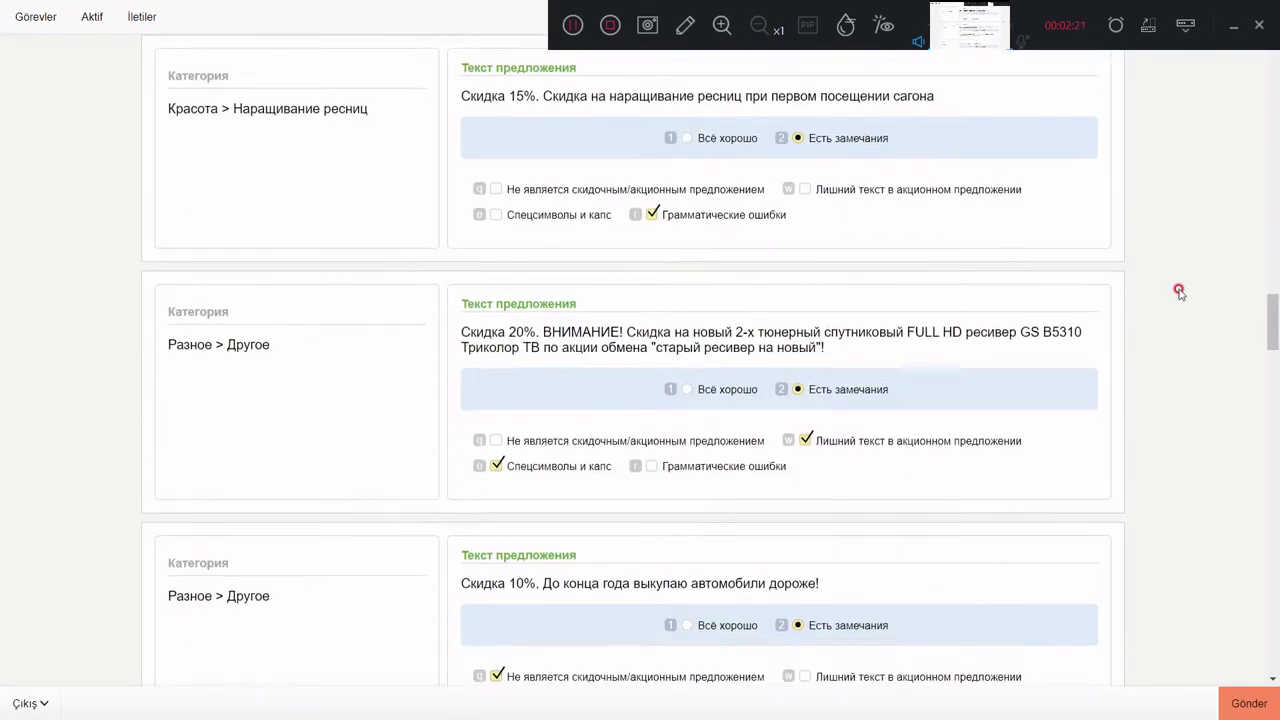
scroll(1179, 291, up, 1)
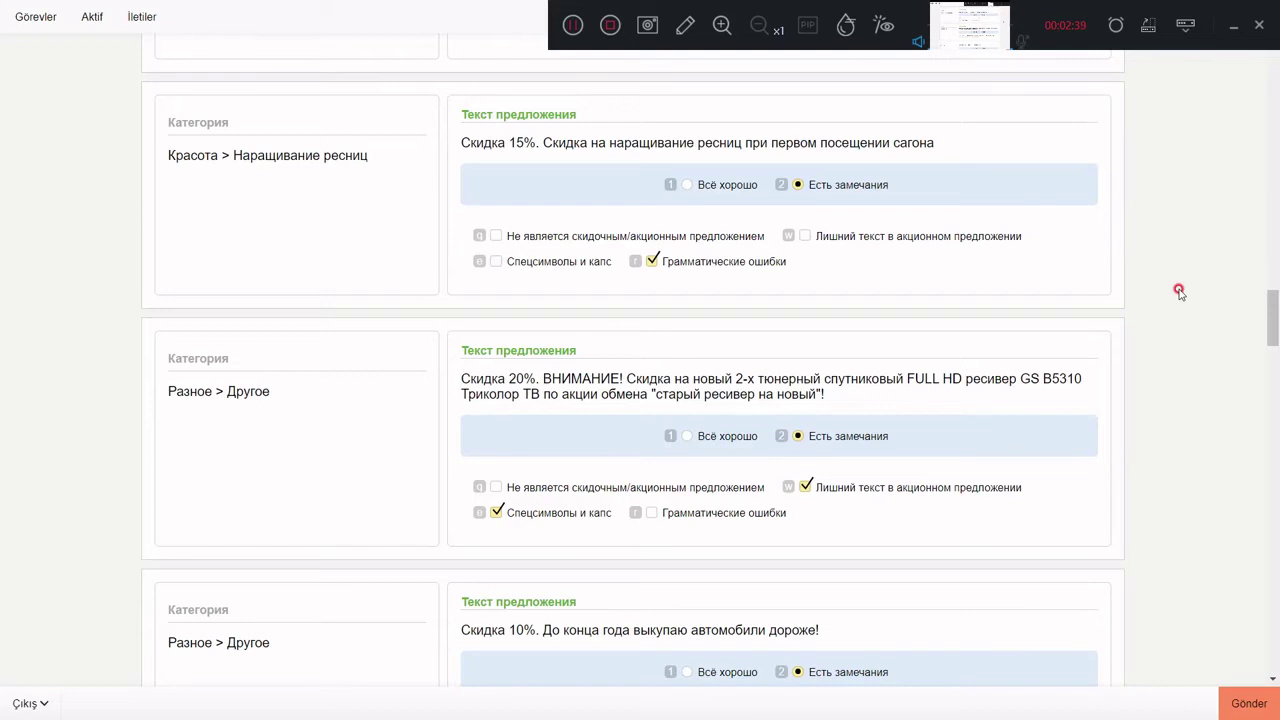
scroll(1180, 292, down, 4)
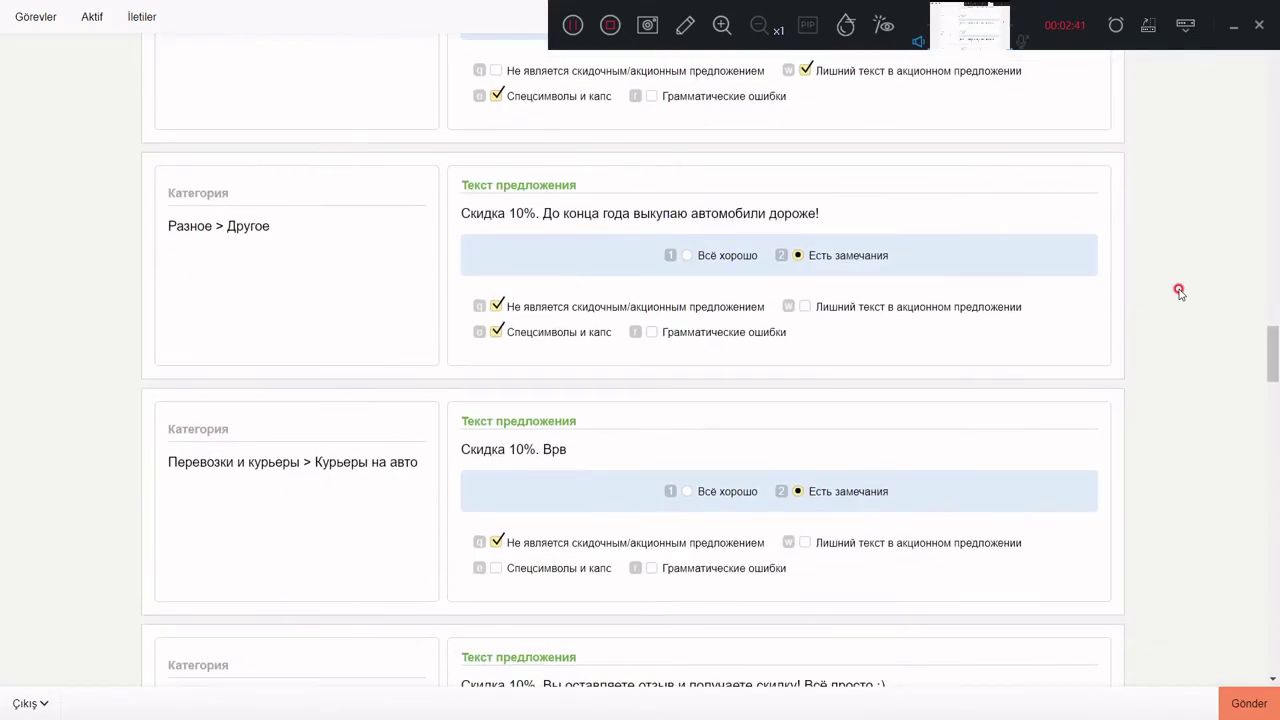
scroll(1180, 292, down, 1)
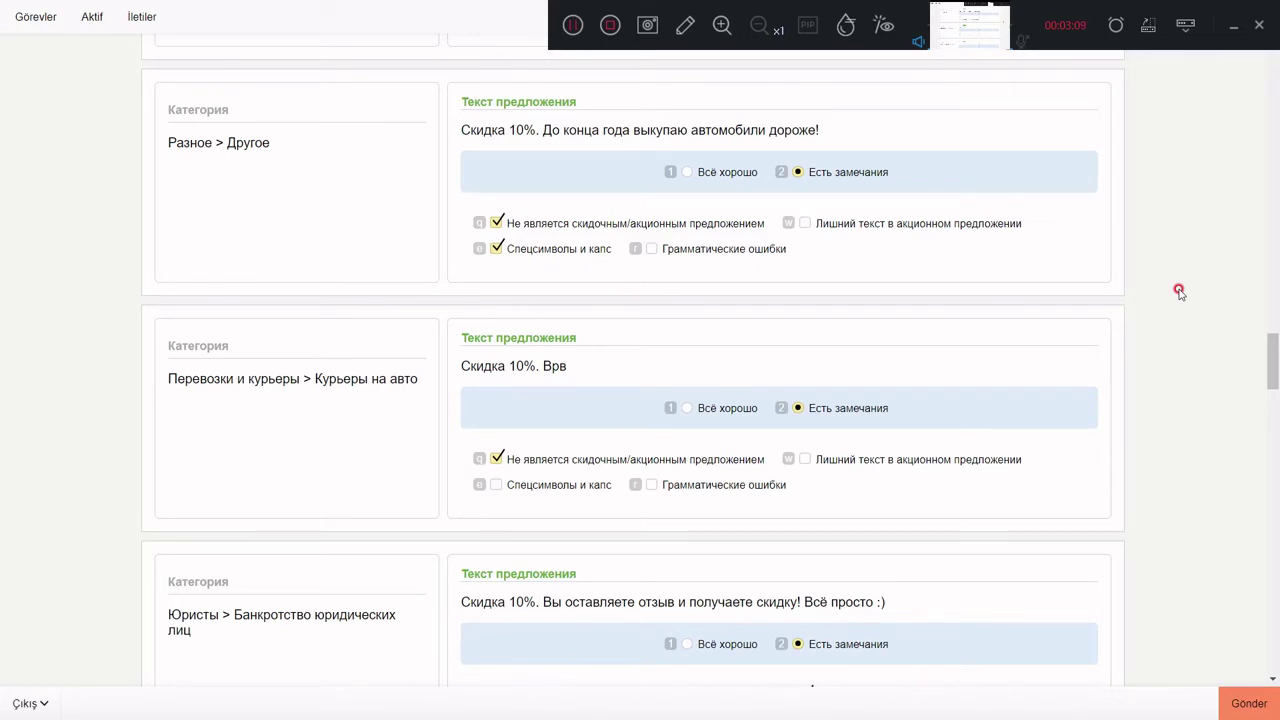
scroll(1179, 291, down, 2)
scroll(1179, 291, down, 4)
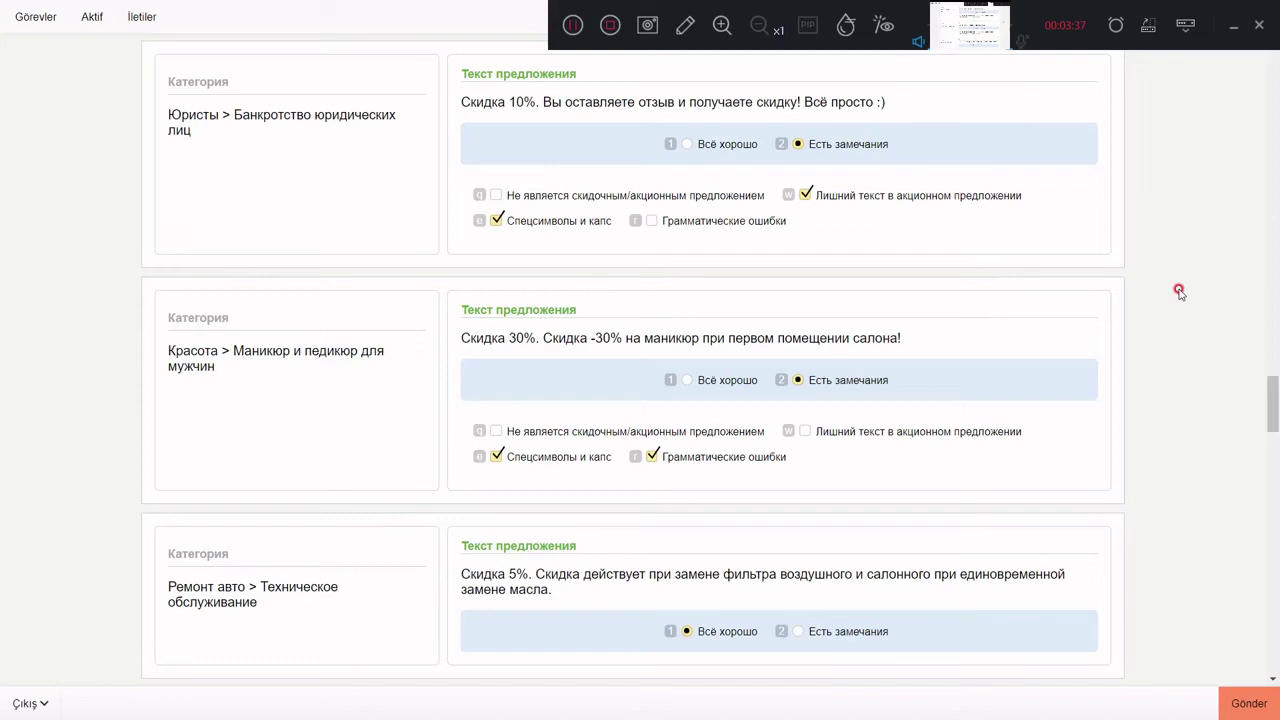
Step: Check the ratings and remarks on the offers from "Ремонт авто > Техническое обслуживание" through "Компьютеры и IT > Администрирование"
scroll(1179, 291, down, 6)
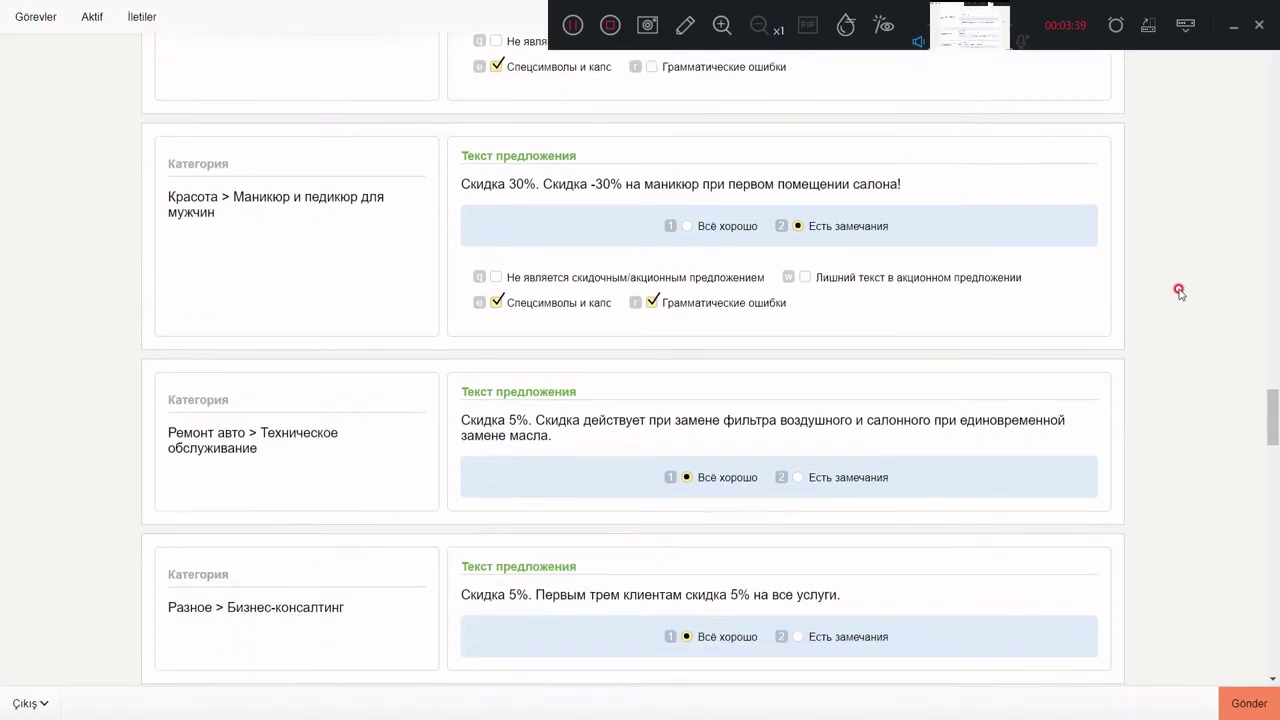
scroll(1179, 291, down, 1)
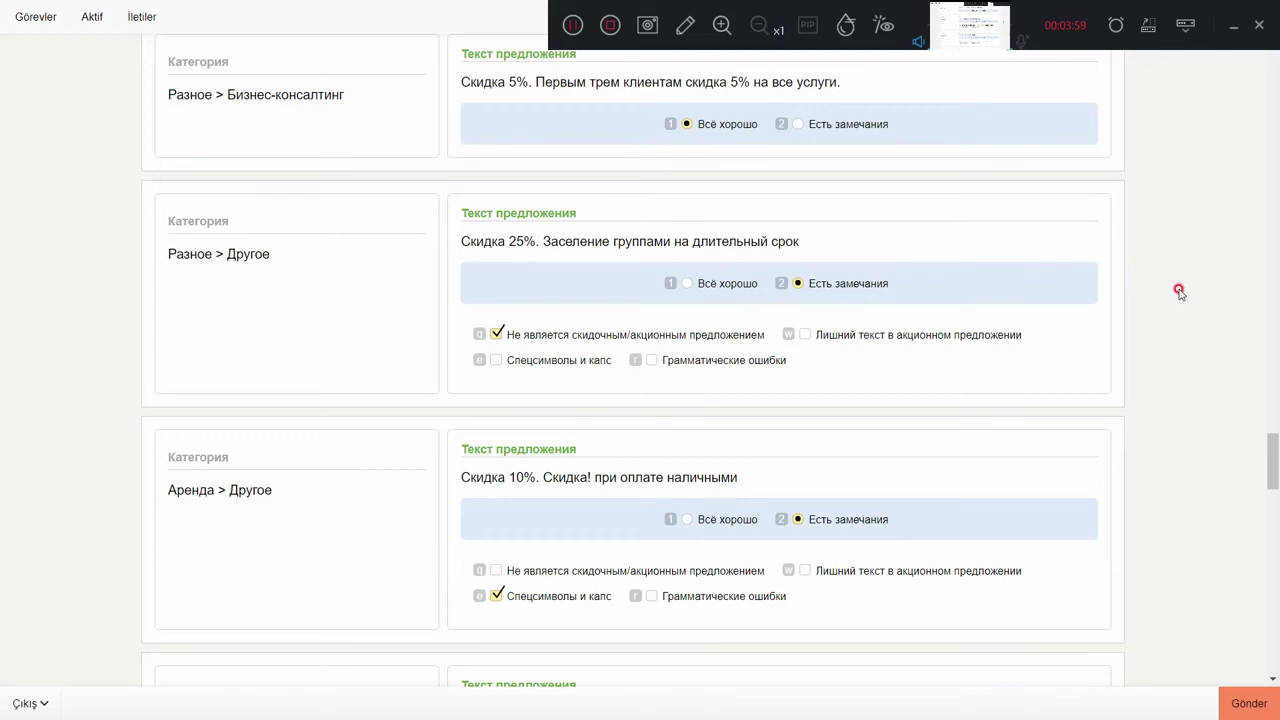
scroll(1179, 292, down, 5)
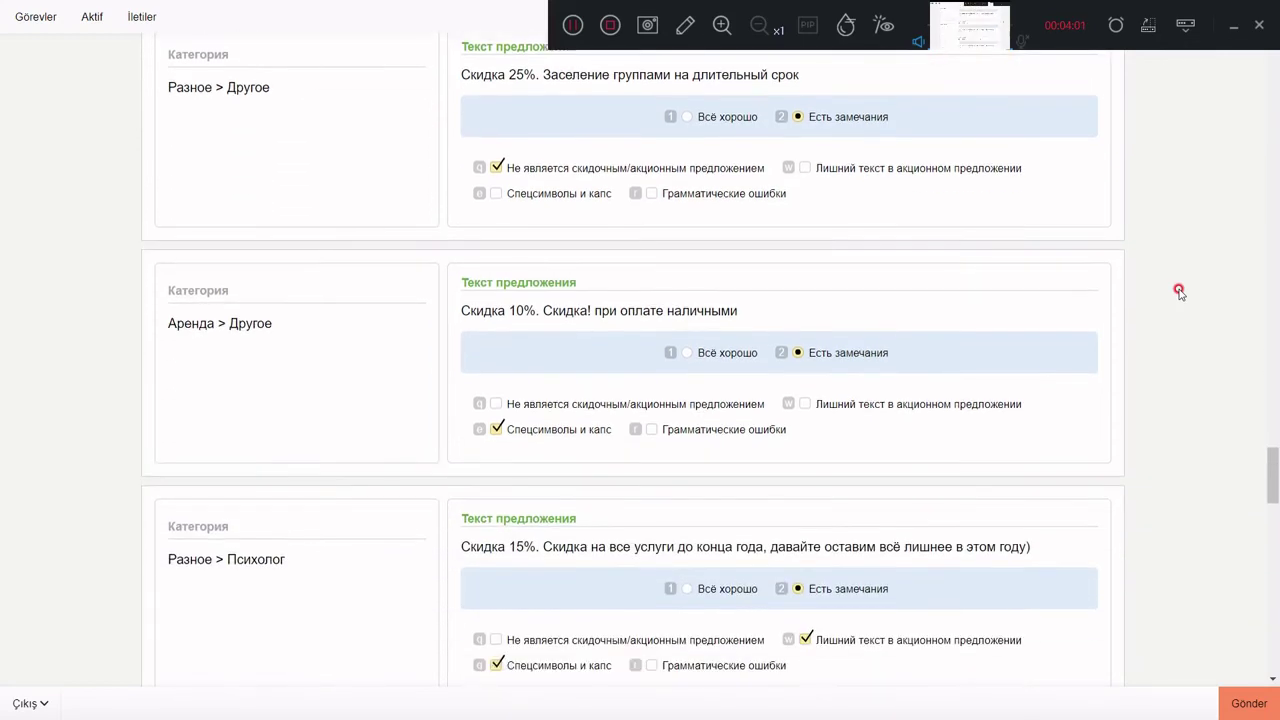
scroll(1179, 292, down, 1)
scroll(1179, 292, down, 1)
scroll(1179, 292, up, 1)
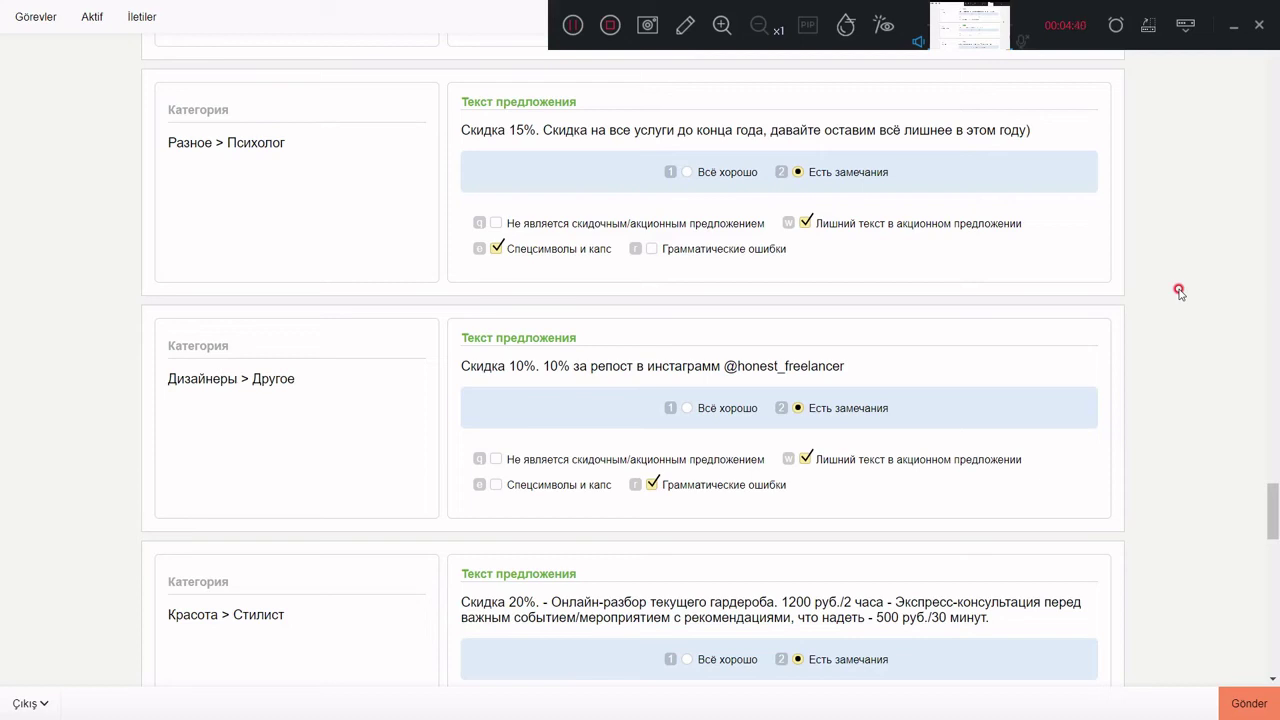
scroll(1179, 291, down, 5)
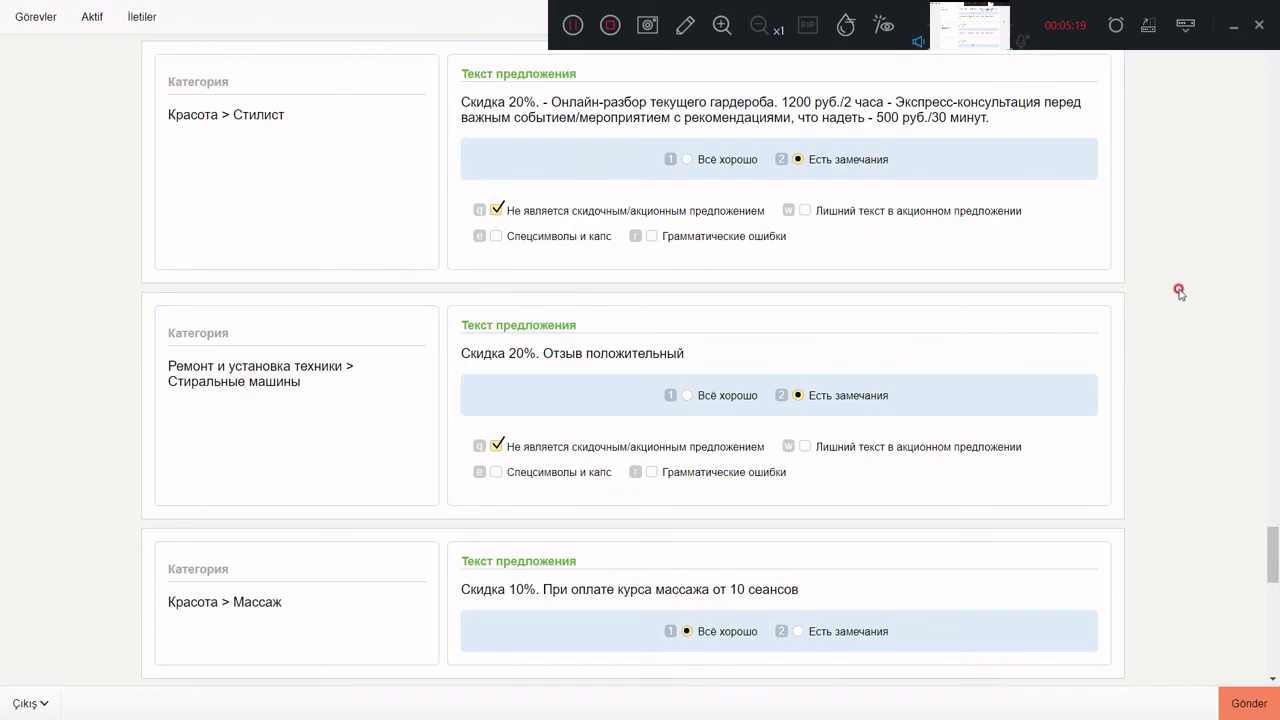
scroll(1179, 291, down, 4)
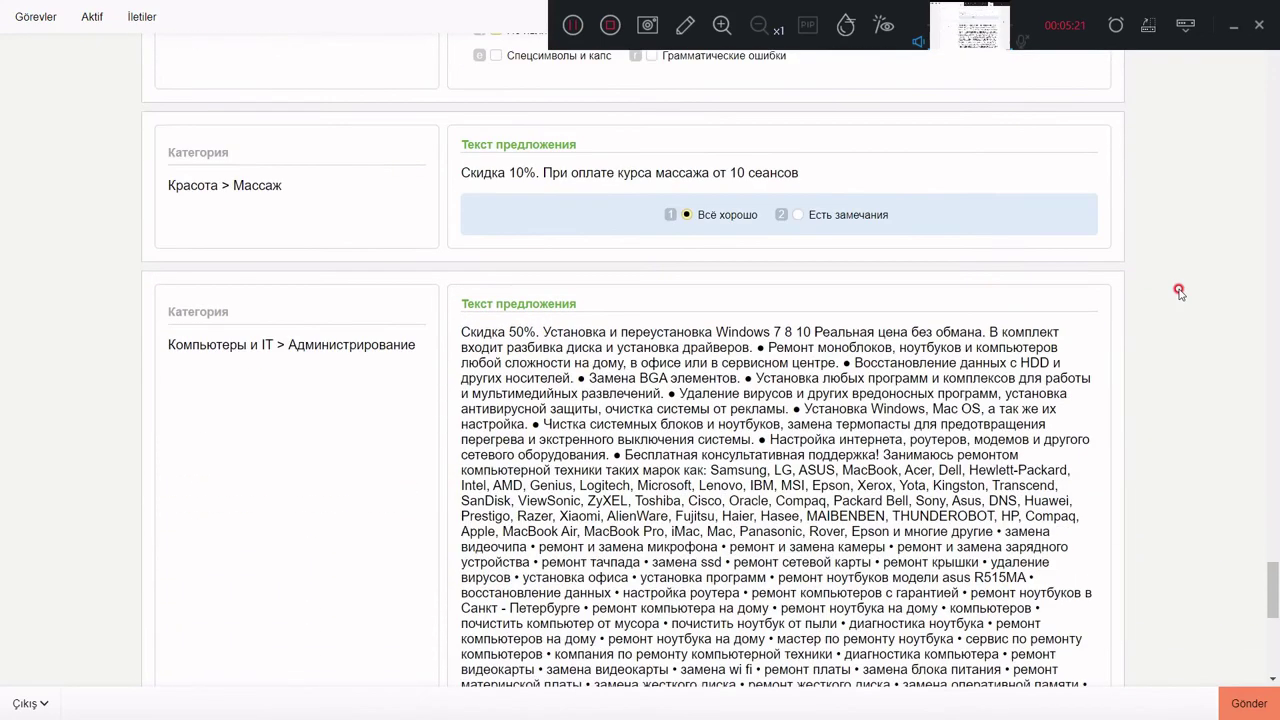
scroll(1179, 291, down, 3)
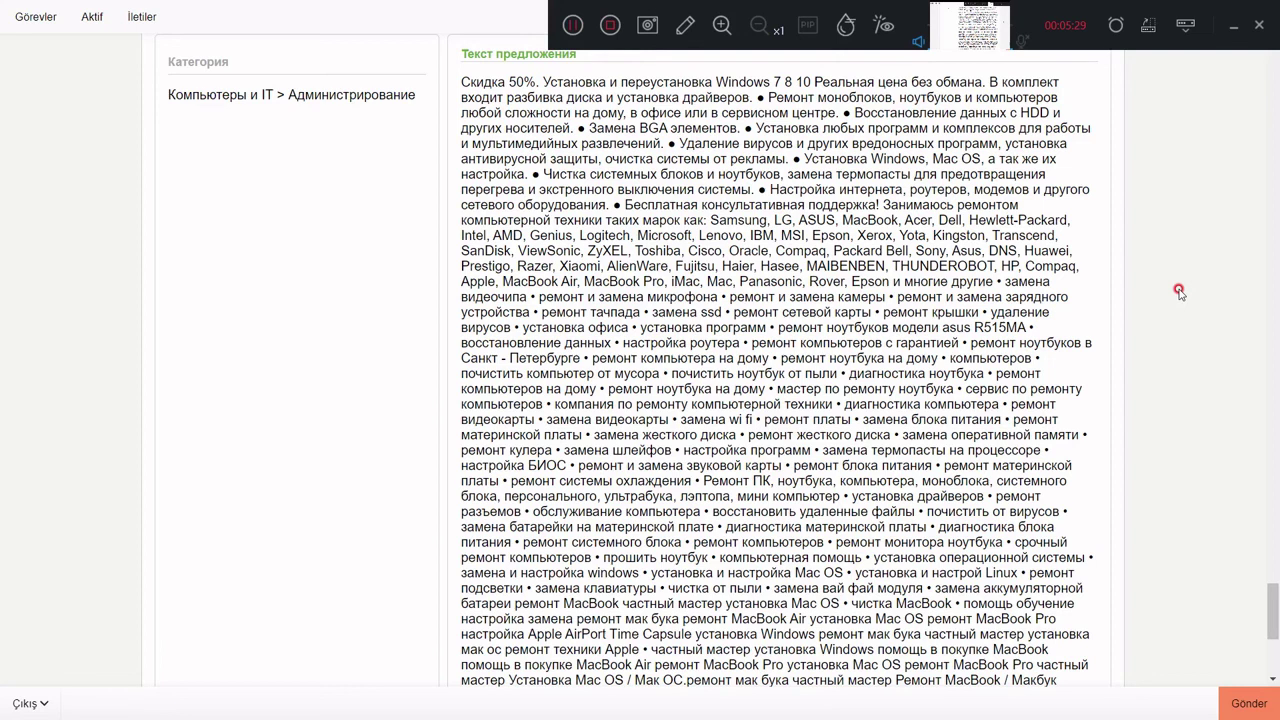
scroll(1179, 291, down, 1)
scroll(1179, 291, down, 1)
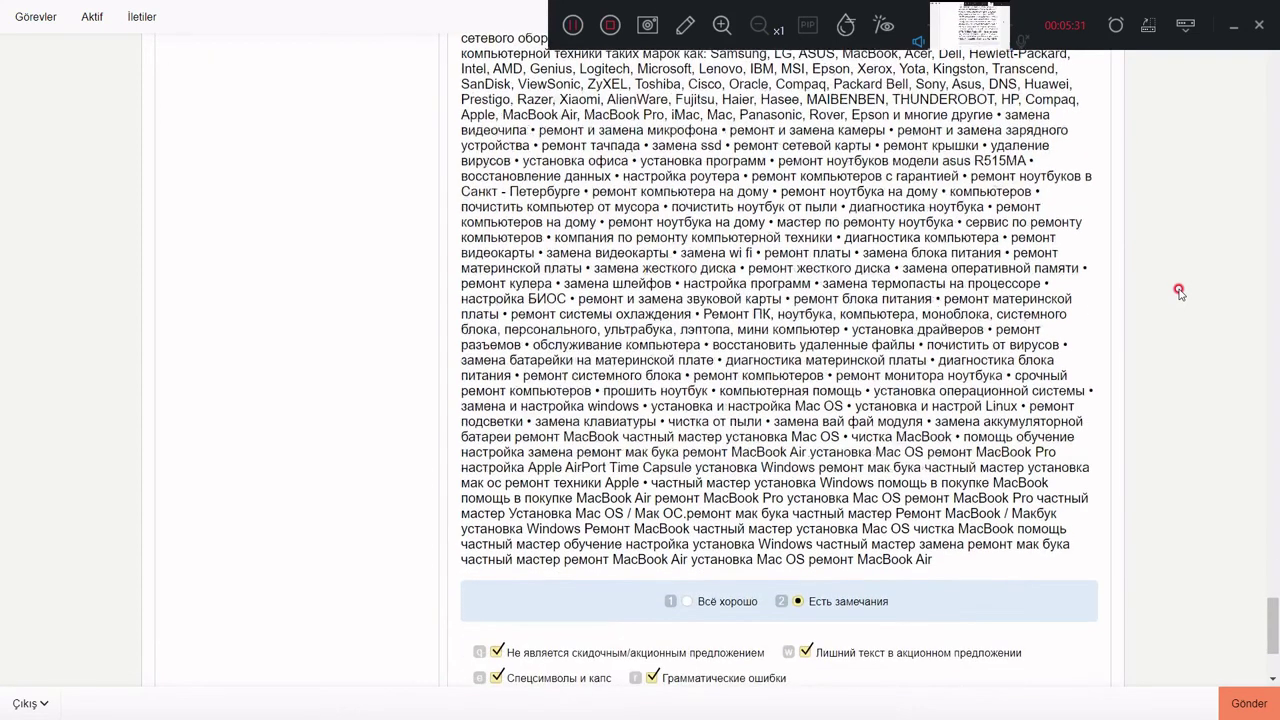
Step: Submit the completed page of offer ratings, ending with the "Обучение вокалу" offer
scroll(1179, 291, down, 1)
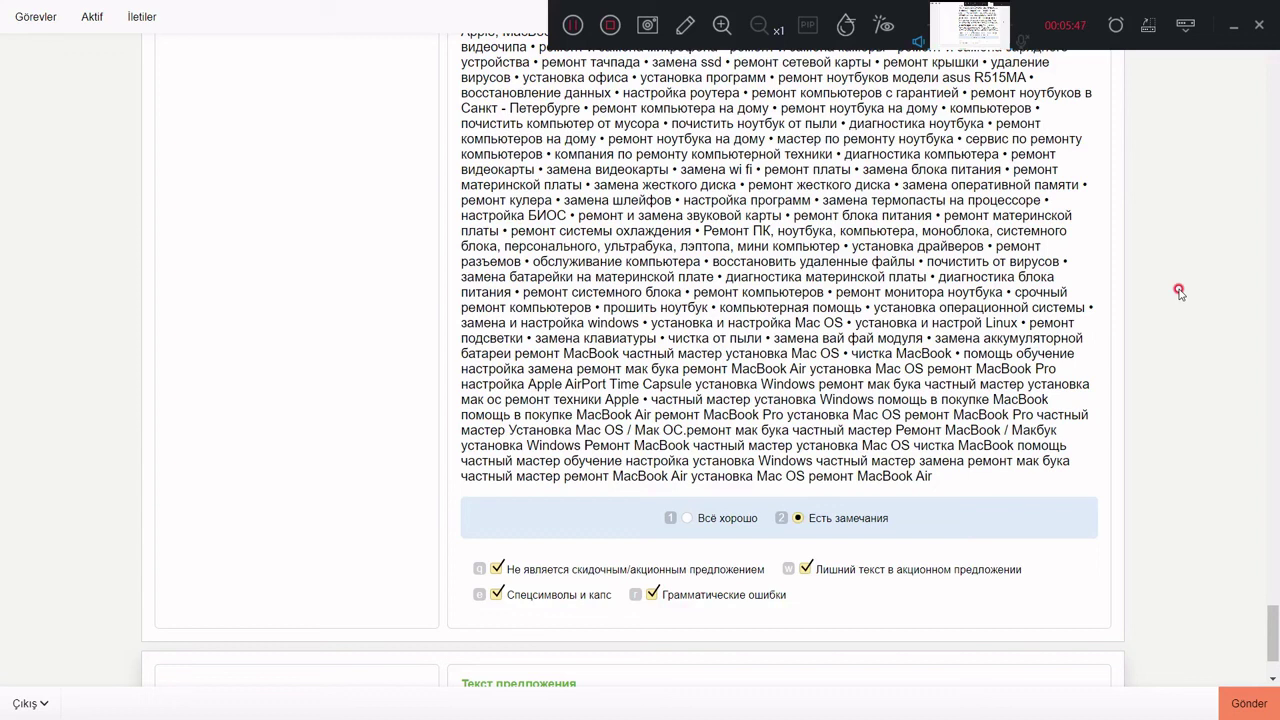
scroll(1179, 291, down, 2)
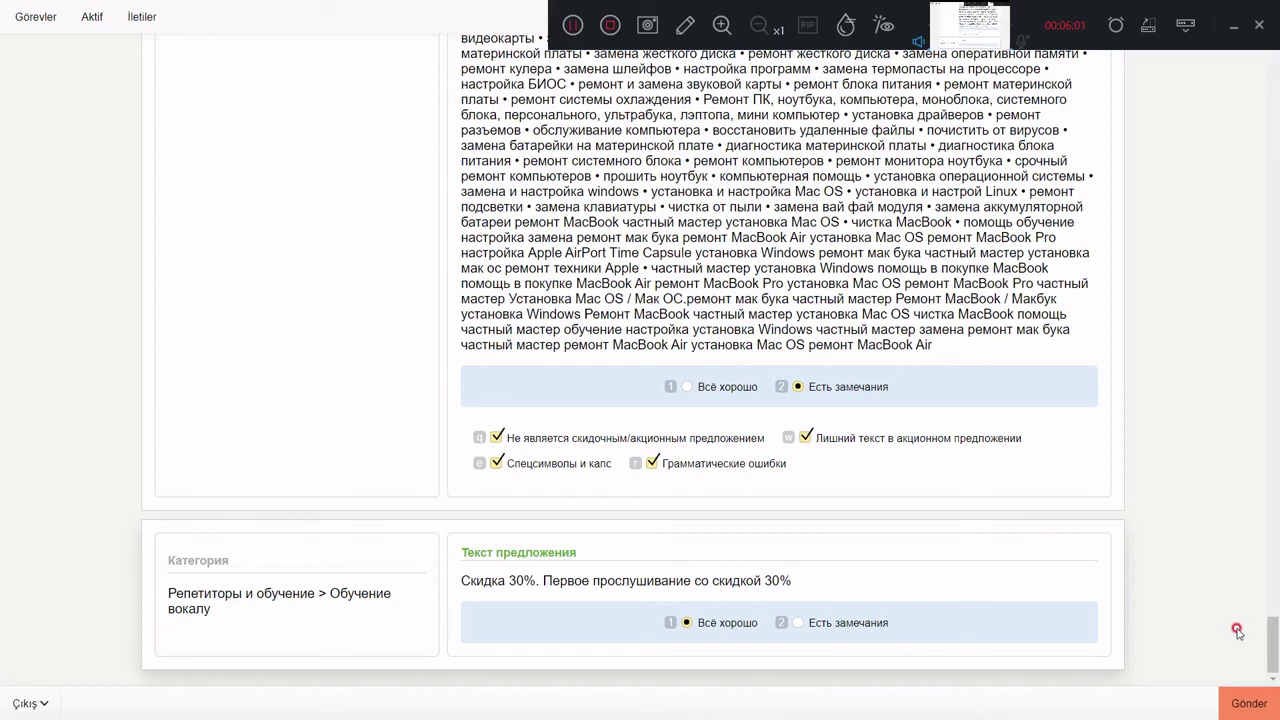
click(1250, 704)
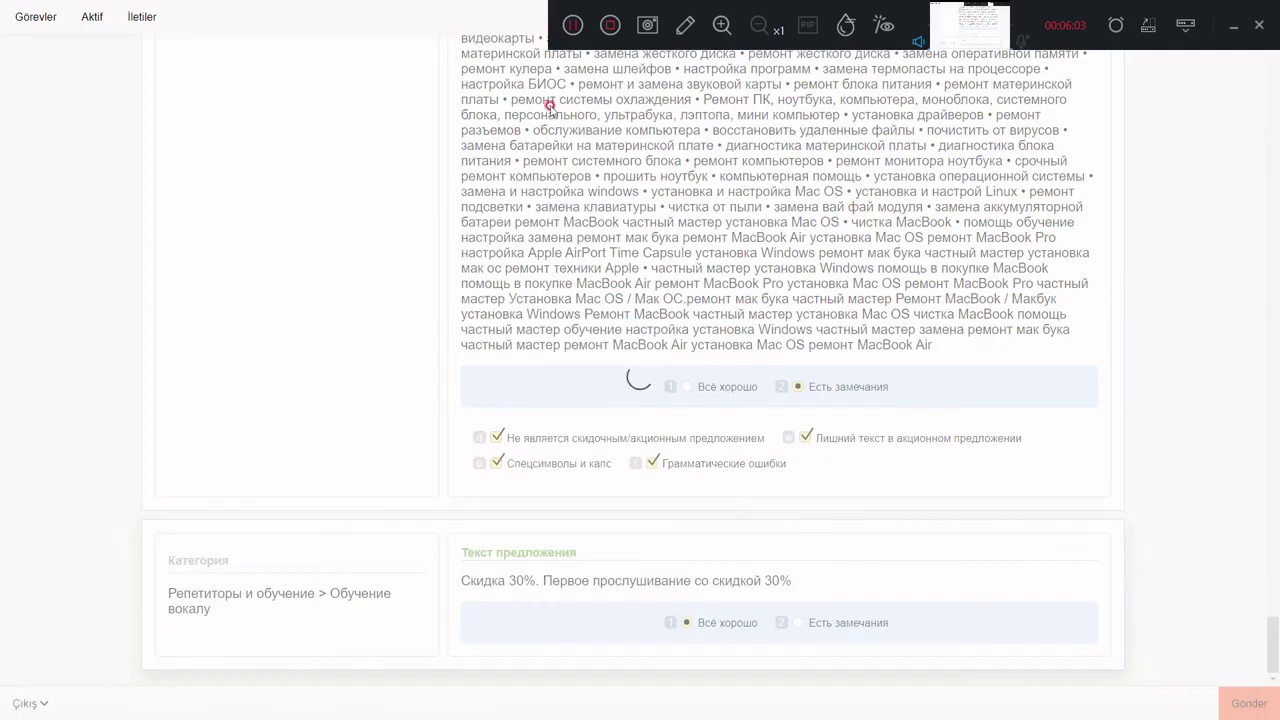